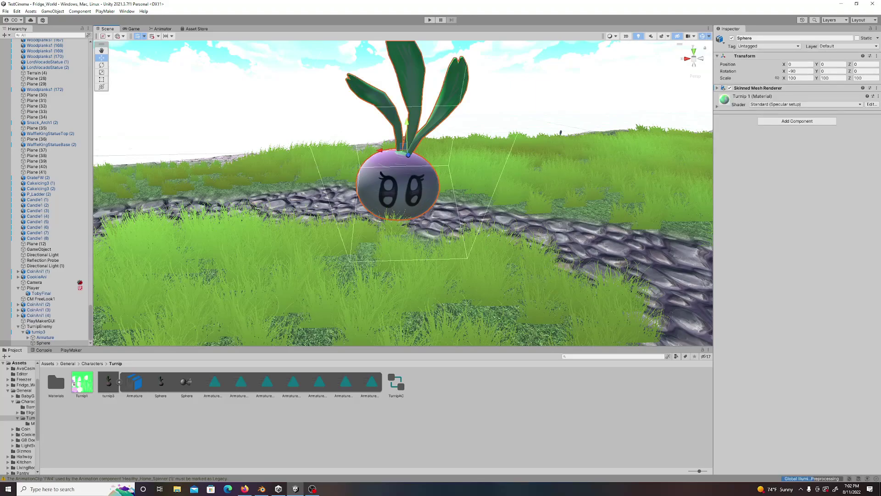
Examine the turnip3 object's components and the turnip3 model's import settings
{"action": "left_click", "coordinate": [496, 257]}
{"action": "key", "text": "ctrl+z"}
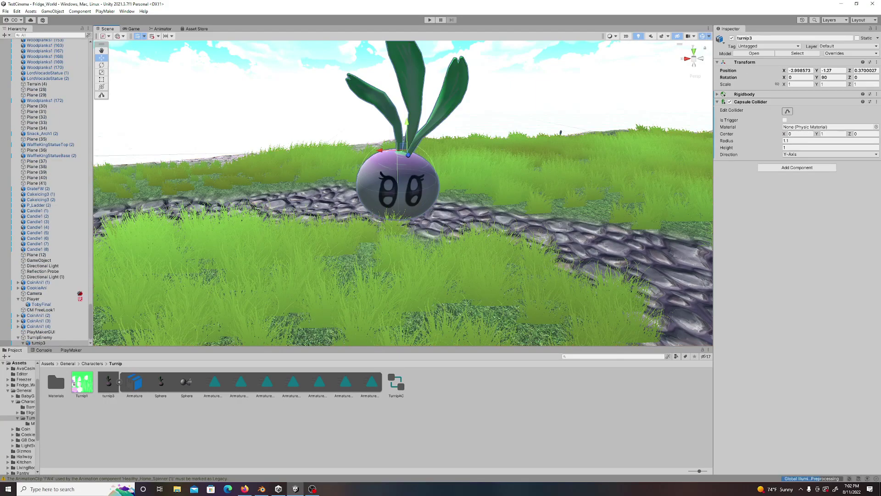
{"action": "left_click", "coordinate": [108, 382]}
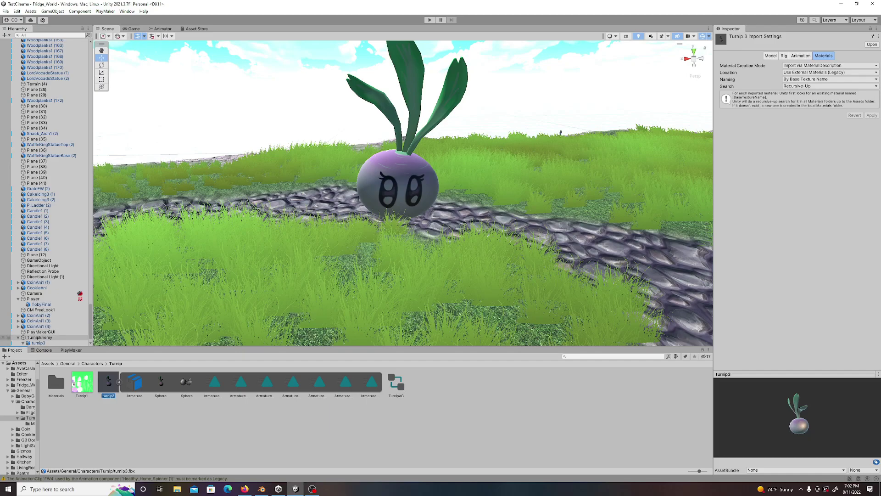
{"action": "key", "text": "ctrl+z"}
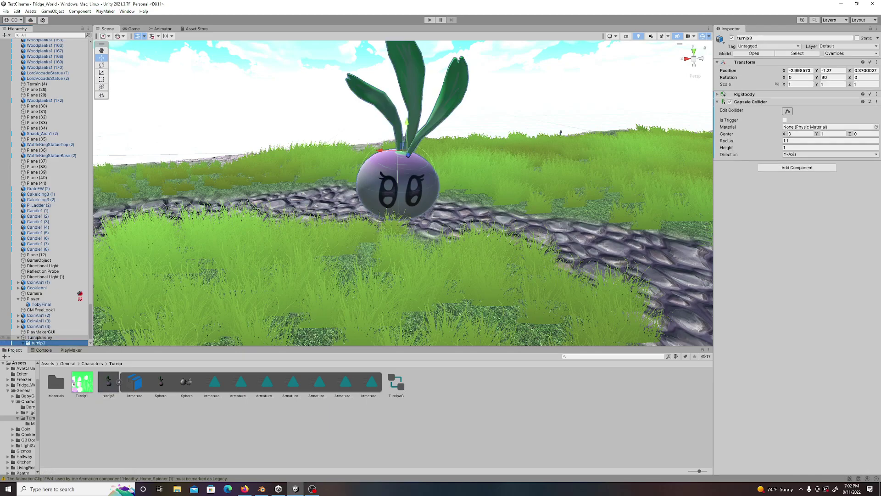
{"action": "left_click", "coordinate": [398, 187]}
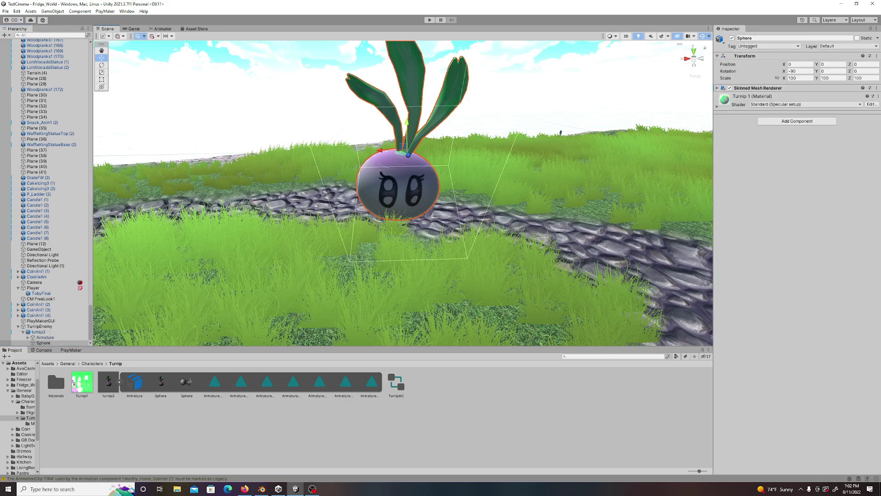
{"action": "left_click", "coordinate": [398, 187]}
{"action": "key", "text": "ctrl+z"}
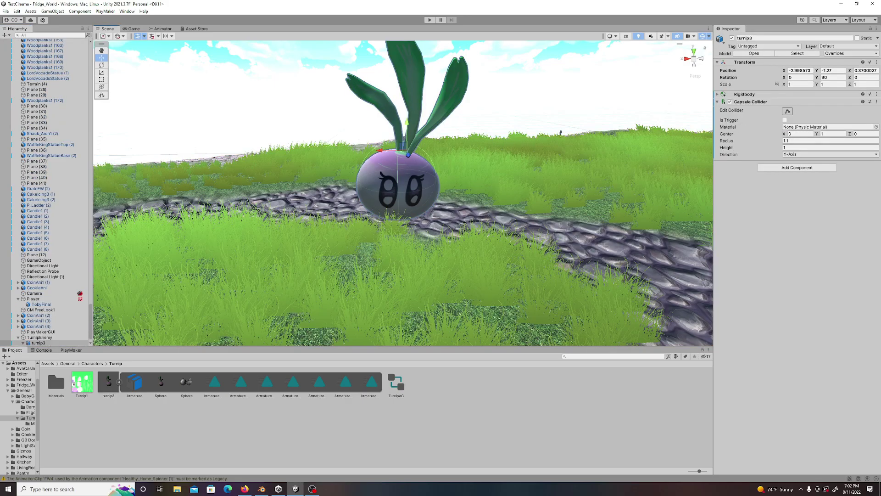
Play-test the scene by walking the player around near the turnip, and stop play mode
{"action": "key", "text": "ctrl+p"}
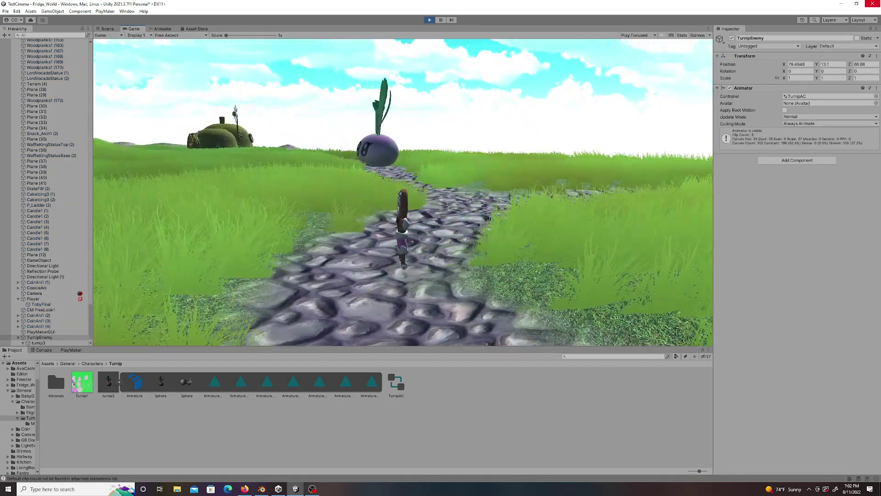
{"action": "key", "text": "a"}
{"action": "key", "text": "w"}
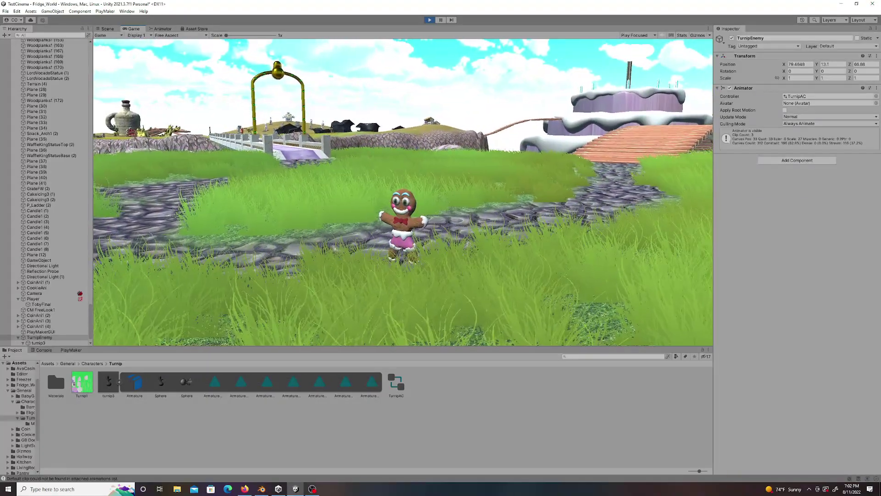
{"action": "key", "text": "ctrl+p"}
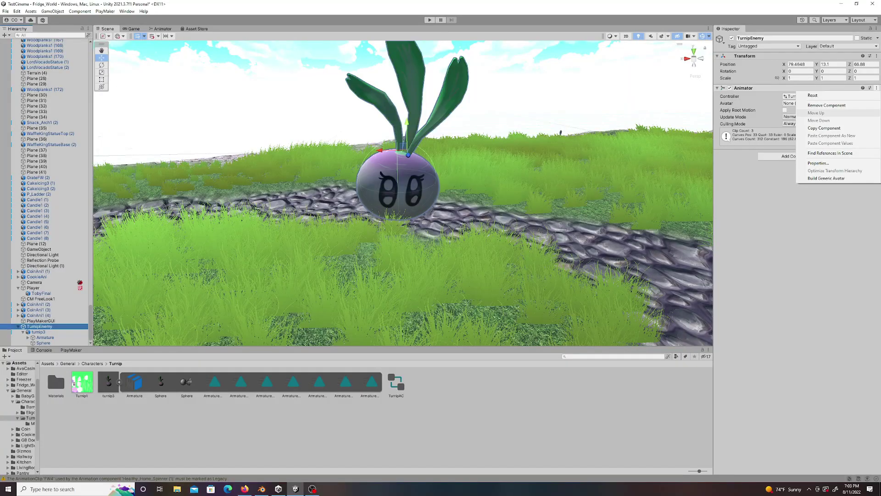
Move the Animator with the TurnipAC controller from TurnipEnemy to turnip3 and play-test by walking the player toward the turnip
{"action": "left_click", "coordinate": [832, 105]}
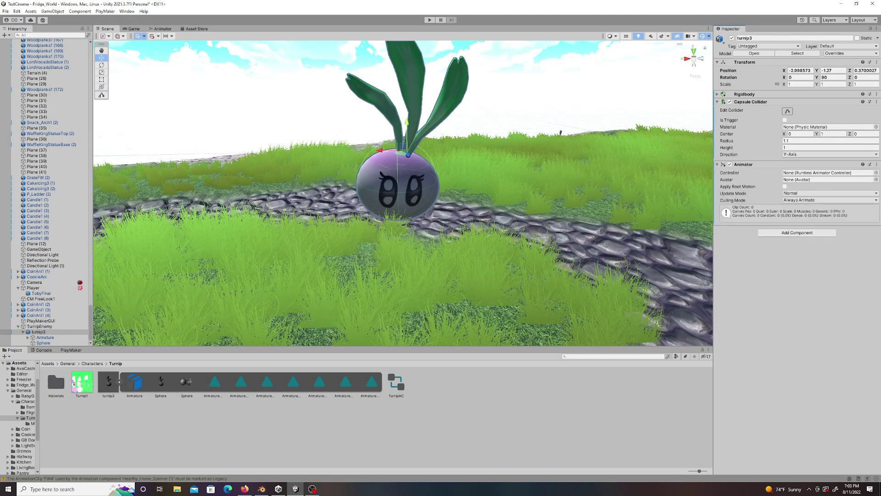
{"action": "key", "text": "ctrl+p"}
{"action": "key", "text": "w"}
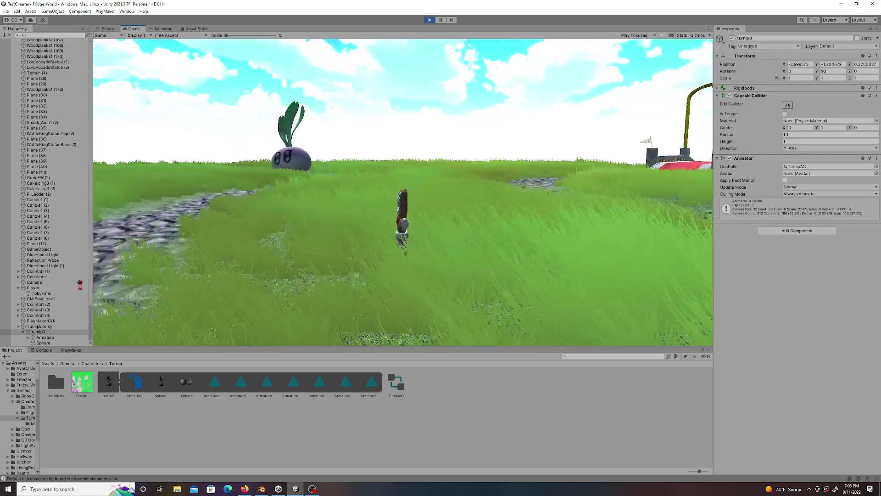
{"action": "key", "text": "w"}
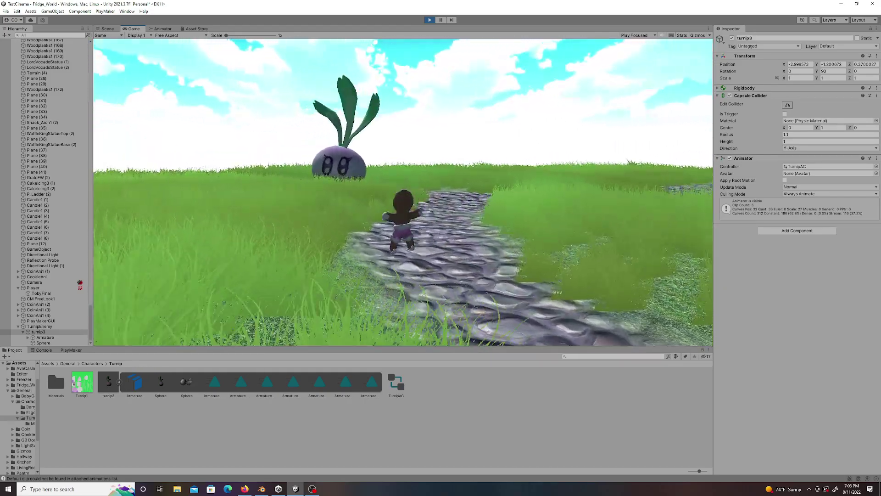
{"action": "key", "text": "a"}
{"action": "key", "text": "a"}
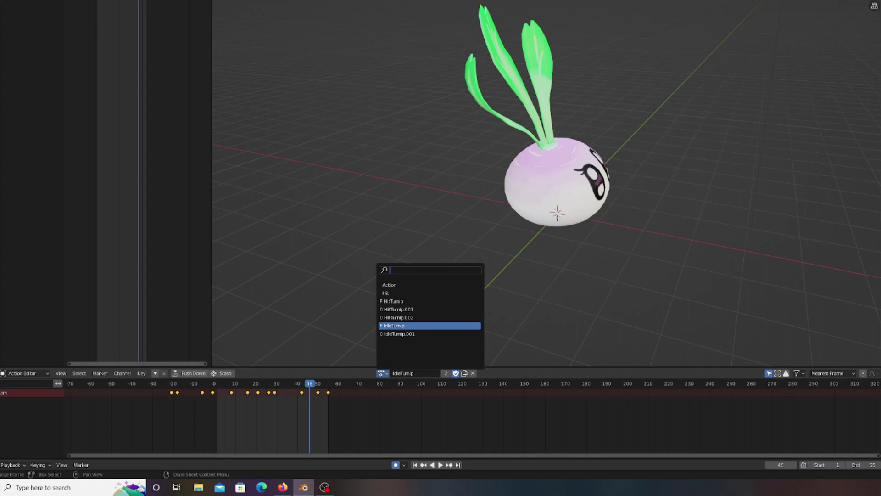
Trim the Armature|IdleTurnip animation clip to frames 6 to 60 with Loop Time and Loop Pose enabled
{"action": "mouse_move", "coordinate": [528, 275]}
{"action": "middle_mouse_down"}
{"action": "mouse_move", "coordinate": [481, 261]}
{"action": "mouse_move", "coordinate": [367, 252]}
{"action": "mouse_move", "coordinate": [481, 302]}
{"action": "mouse_move", "coordinate": [518, 262]}
{"action": "middle_mouse_up"}
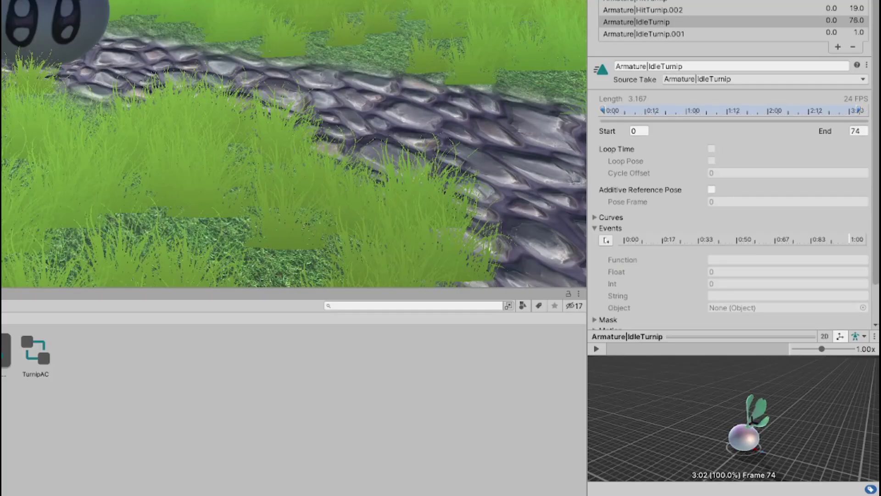
{"action": "left_click_drag", "start_coordinate": [858, 110], "coordinate": [774, 110]}
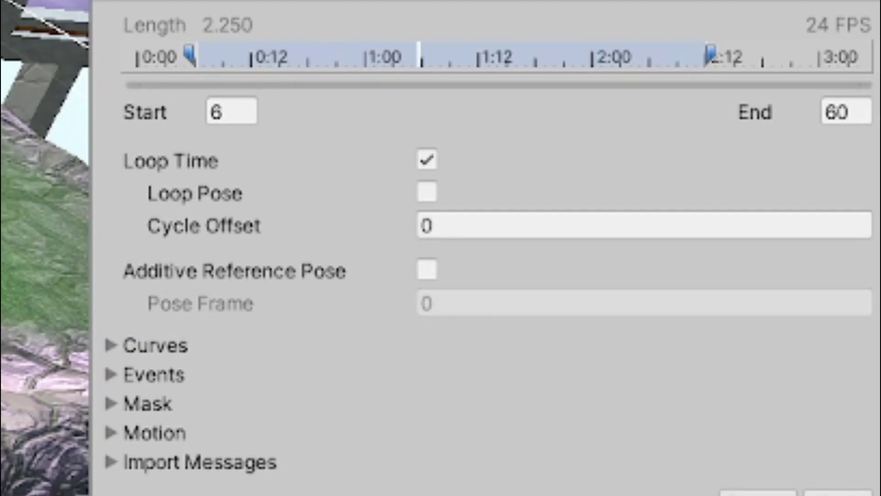
{"action": "left_click", "coordinate": [426, 192]}
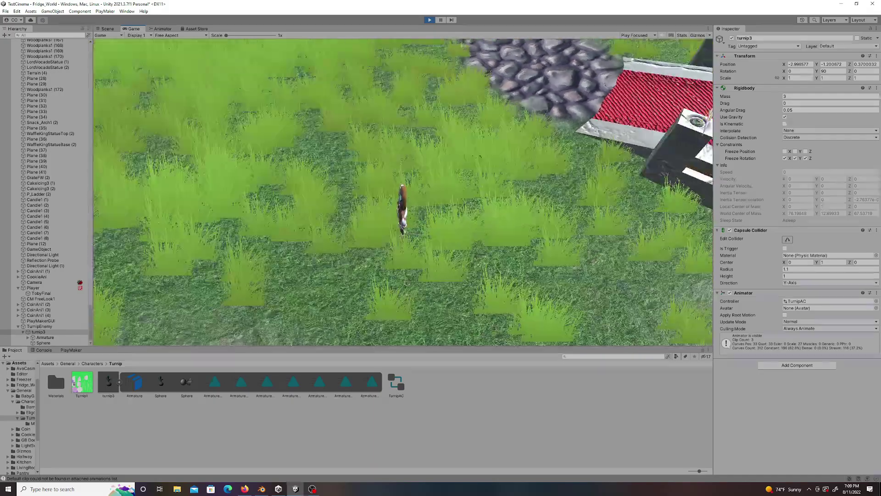
Play-test the player walking up to the turnip and over to the cliff, and stop play mode
{"action": "key", "text": "w"}
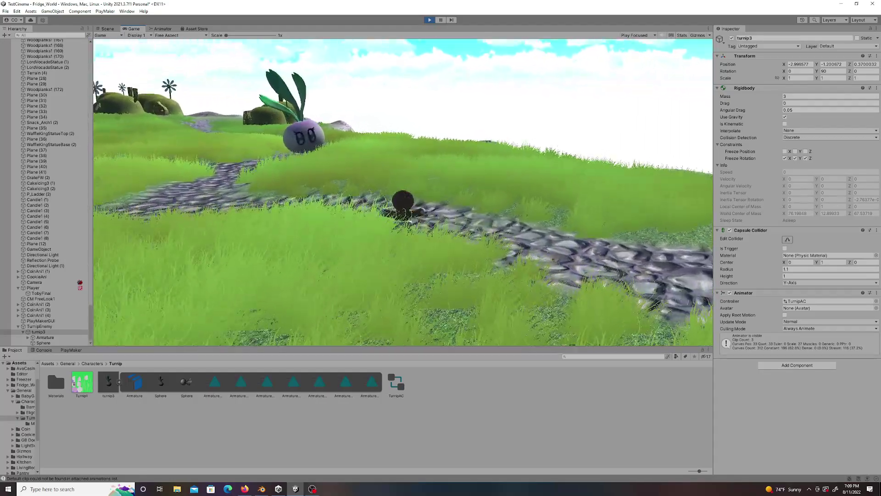
{"action": "key", "text": "w"}
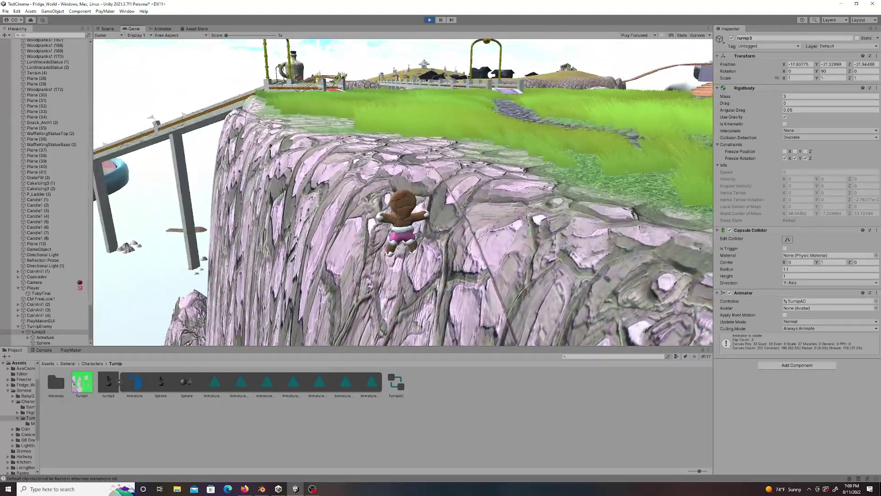
{"action": "key", "text": "ctrl+p"}
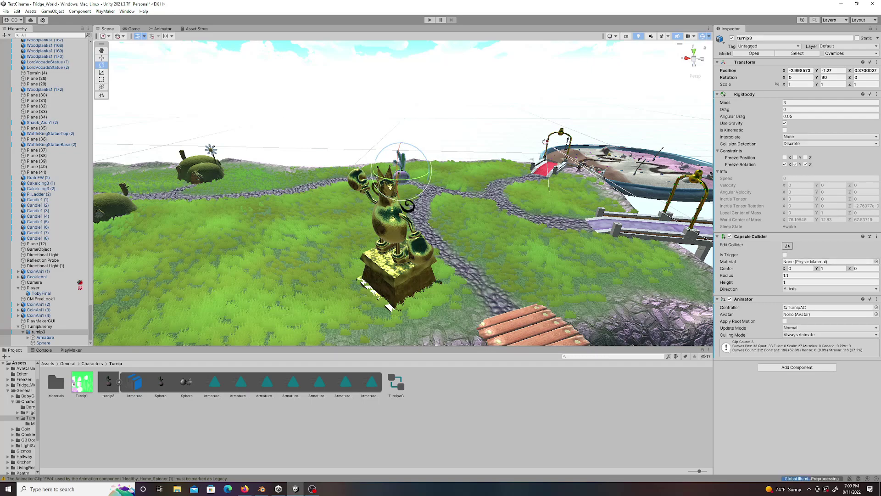
Examine the Collision Detection and Interpolate options of turnip3's Rigidbody
{"action": "left_click", "coordinate": [829, 144]}
{"action": "left_click", "coordinate": [830, 144]}
{"action": "left_click", "coordinate": [830, 143]}
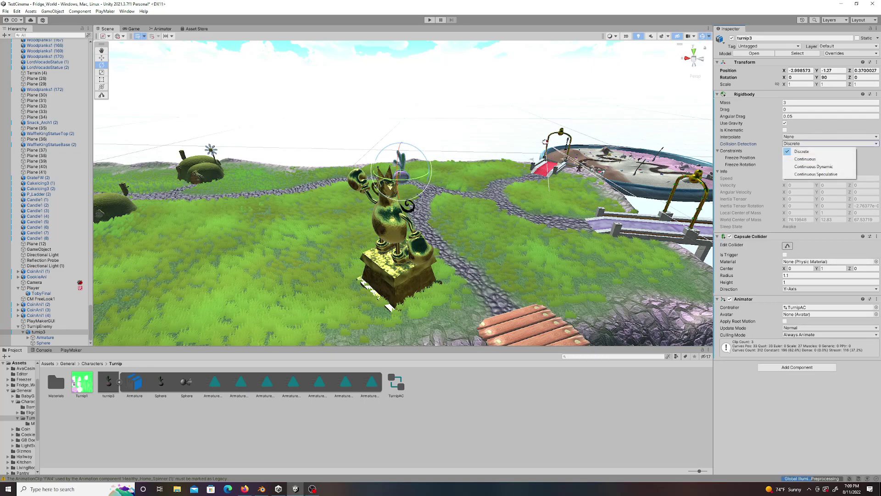
{"action": "left_click", "coordinate": [829, 137]}
{"action": "left_click", "coordinate": [830, 136]}
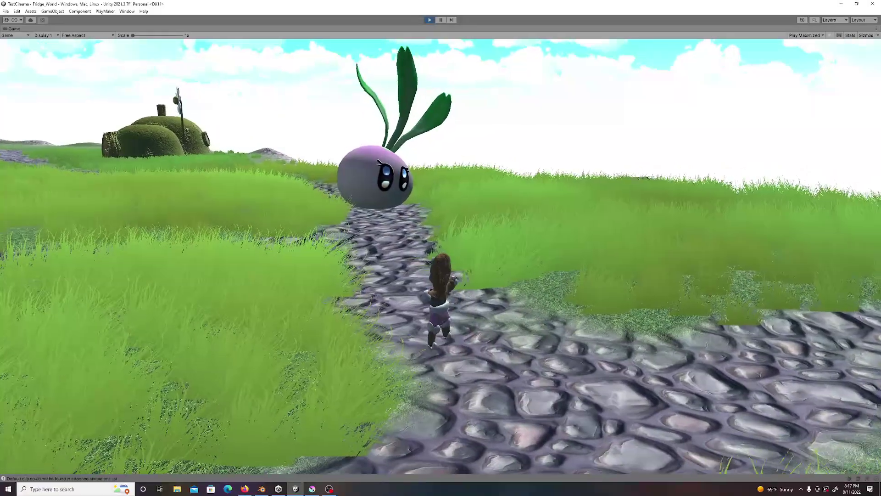
Play-test the scene by moving the player around the turnip enemy, the purple bridge and the stone paths
{"action": "key", "text": "s"}
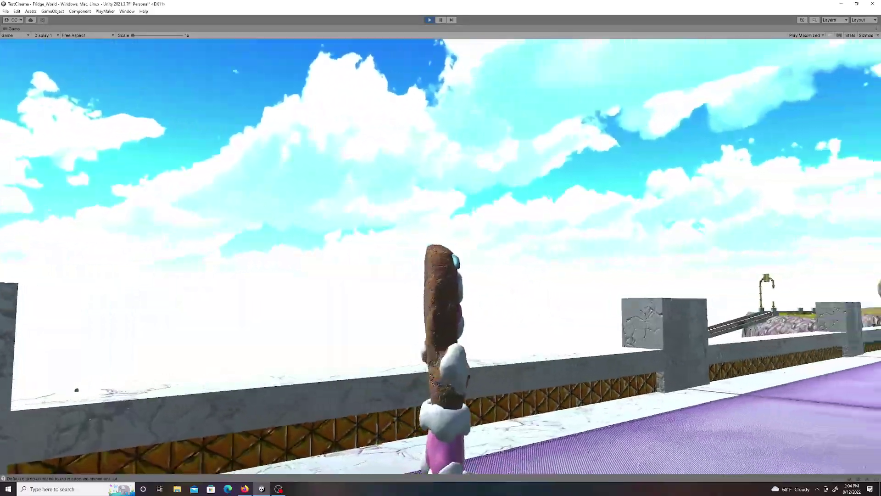
{"action": "key", "text": "w"}
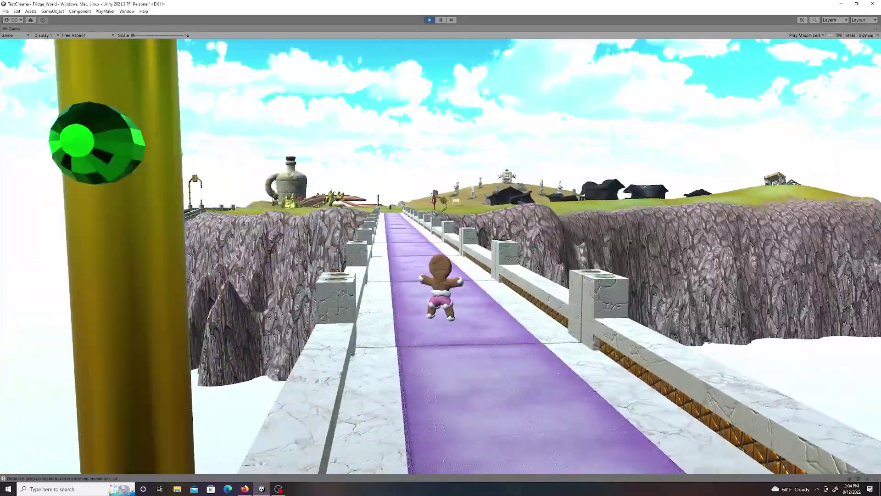
{"action": "key", "text": "a"}
{"action": "key", "text": "a"}
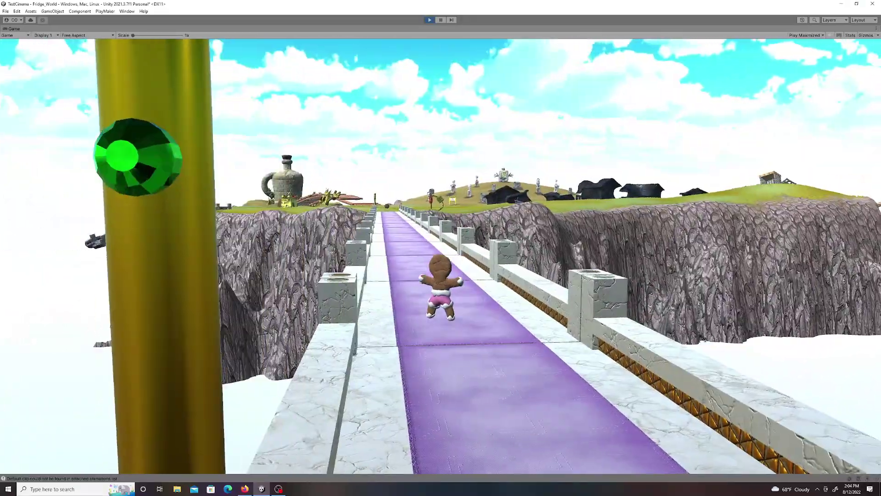
{"action": "key", "text": "d"}
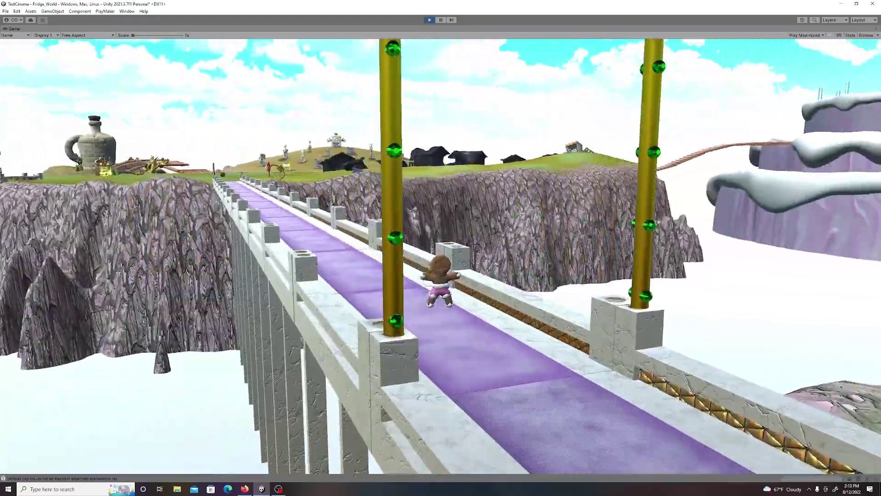
{"action": "key", "text": "w"}
{"action": "key", "text": "s"}
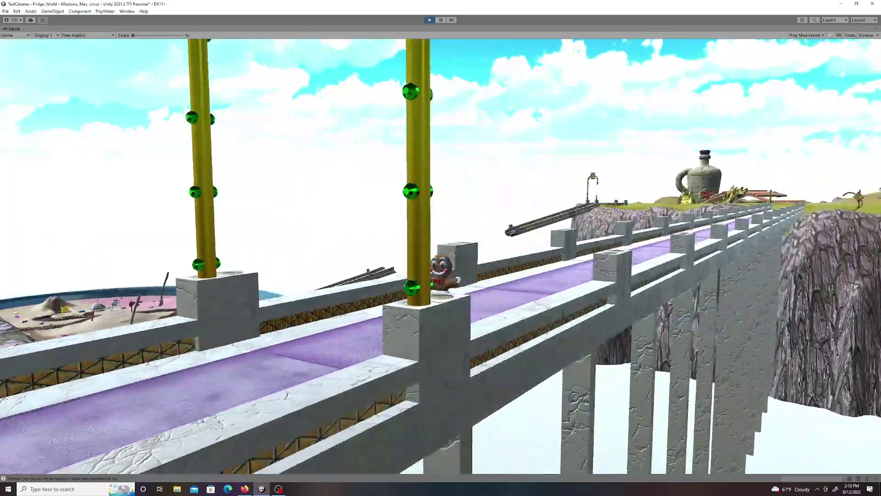
{"action": "key", "text": "s"}
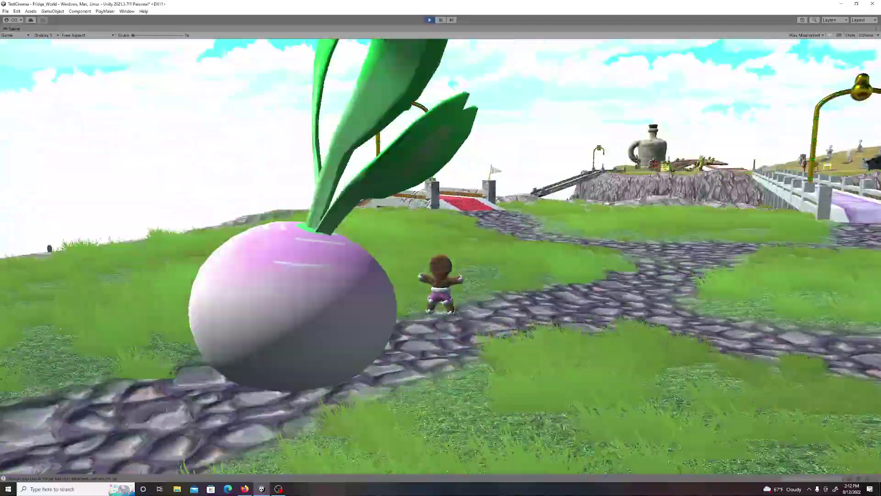
{"action": "key", "text": "w"}
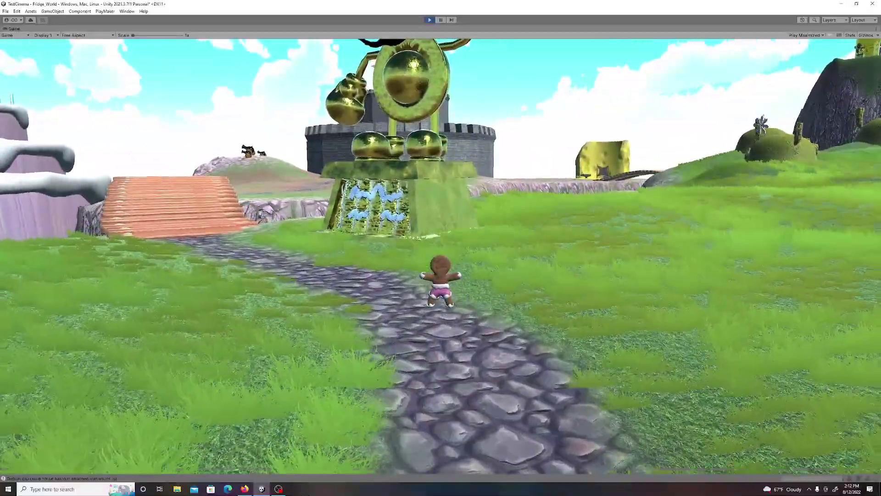
{"action": "key", "text": "w"}
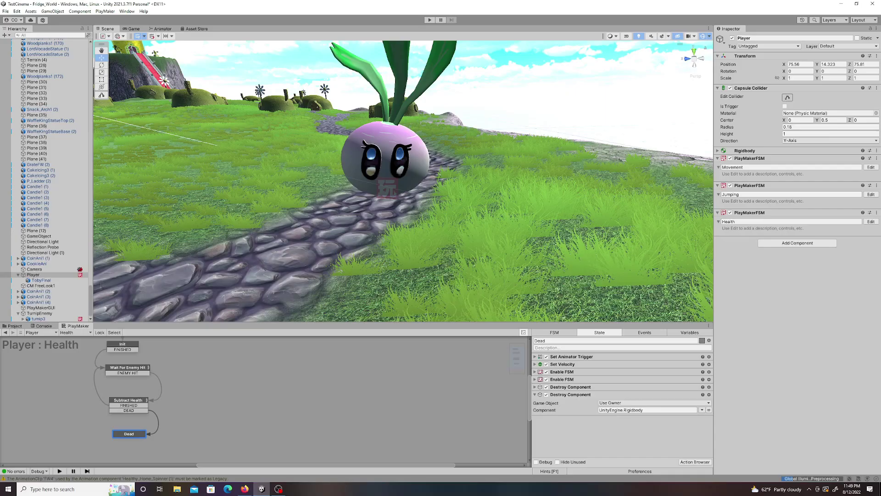
Review the actions of the Subtract Health state in the player's Health FSM, including the Get Scale and Add Force settings
{"action": "left_click", "coordinate": [127, 399]}
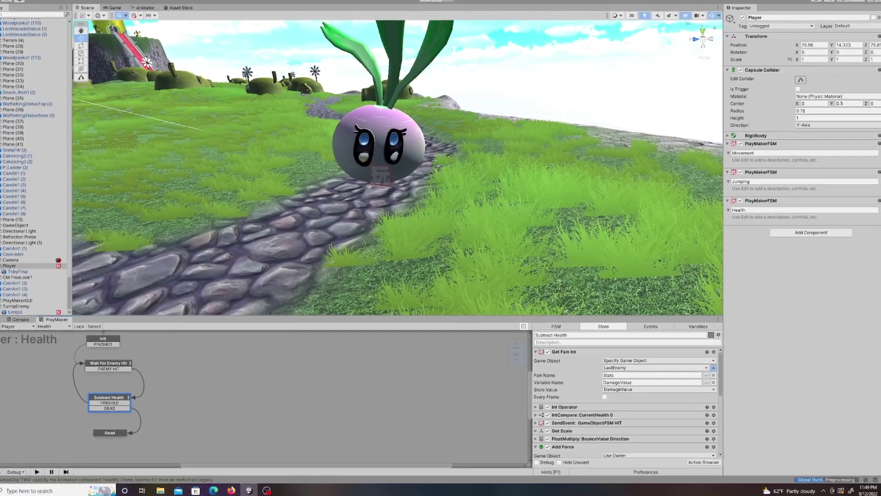
{"action": "scroll", "coordinate": [628, 401], "scroll_direction": "down", "scroll_amount": 4}
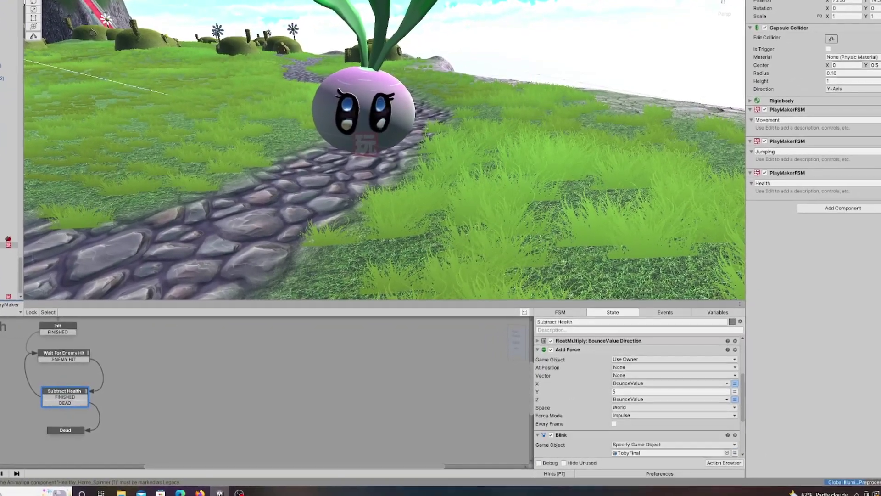
{"action": "scroll", "coordinate": [643, 381], "scroll_direction": "up", "scroll_amount": 3}
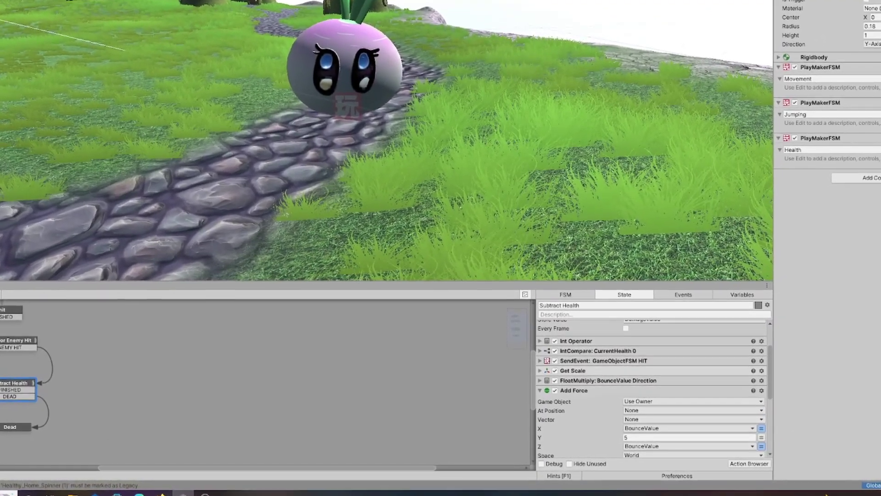
{"action": "left_click", "coordinate": [574, 367]}
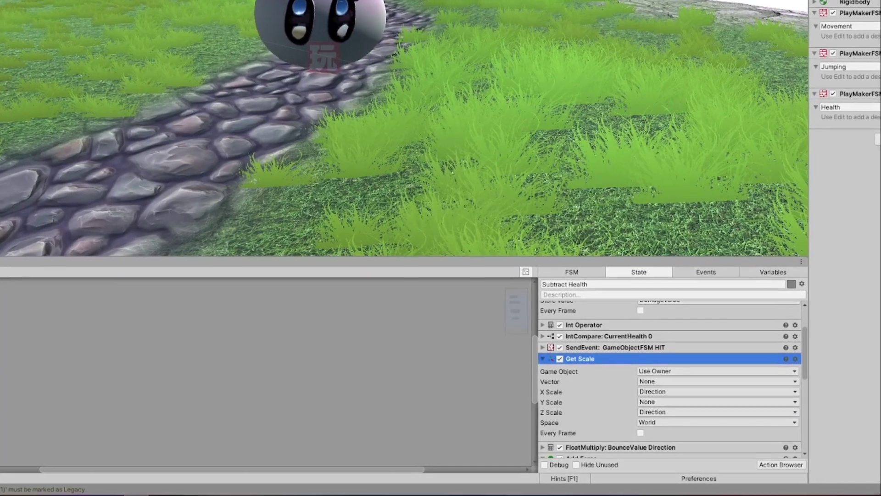
{"action": "scroll", "coordinate": [574, 370], "scroll_direction": "down", "scroll_amount": 1}
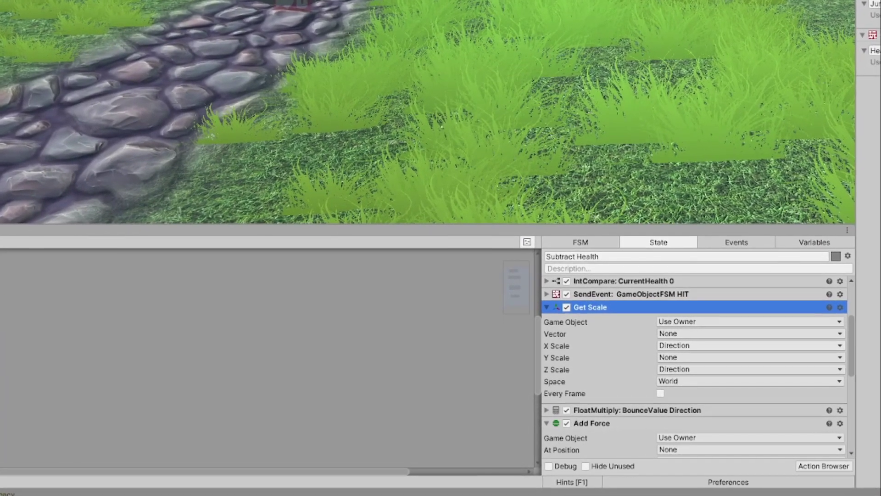
{"action": "left_click", "coordinate": [725, 358]}
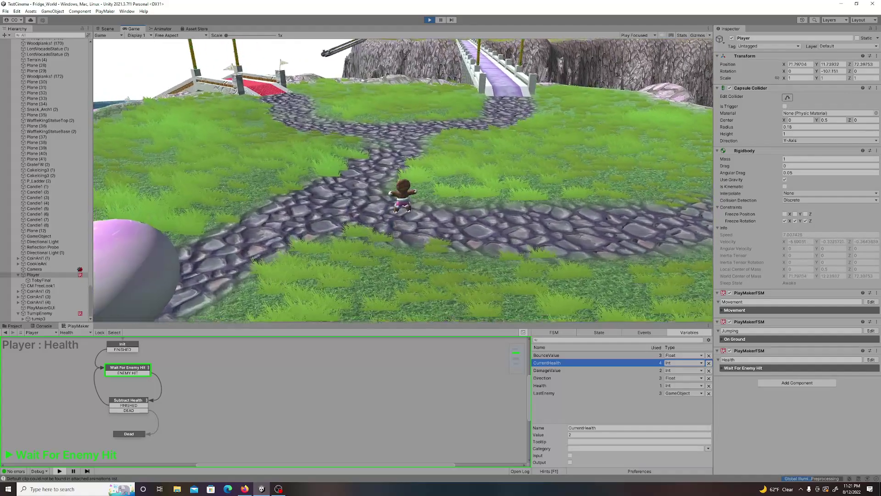
Play-test the player pushing against the turnip along the stone path, jumping onto it and backing away
{"action": "key", "text": "w"}
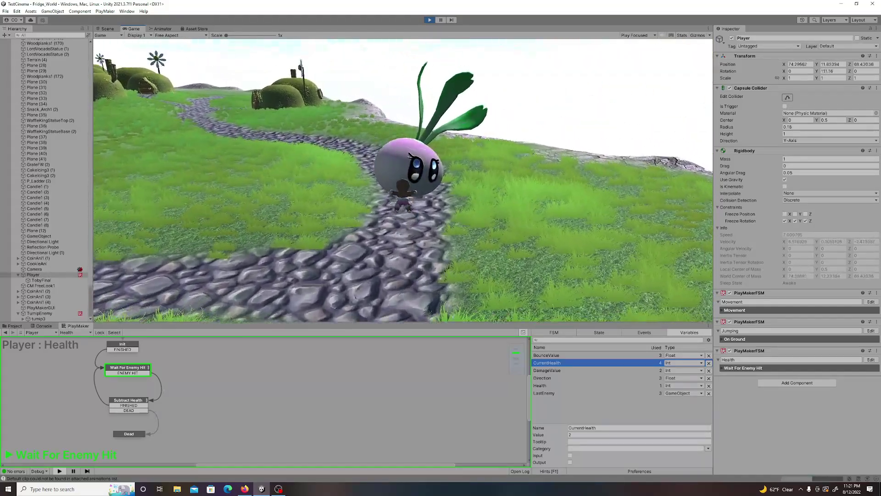
{"action": "key", "text": "w"}
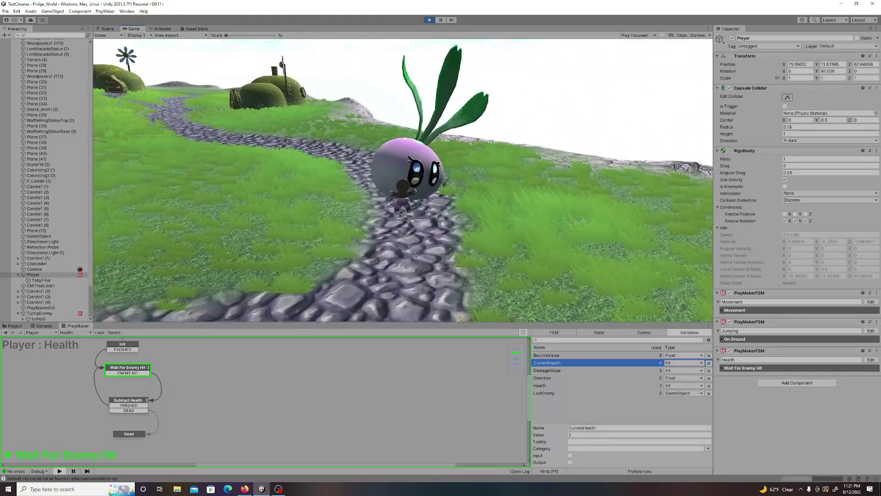
{"action": "key", "text": "s"}
{"action": "key", "text": "w"}
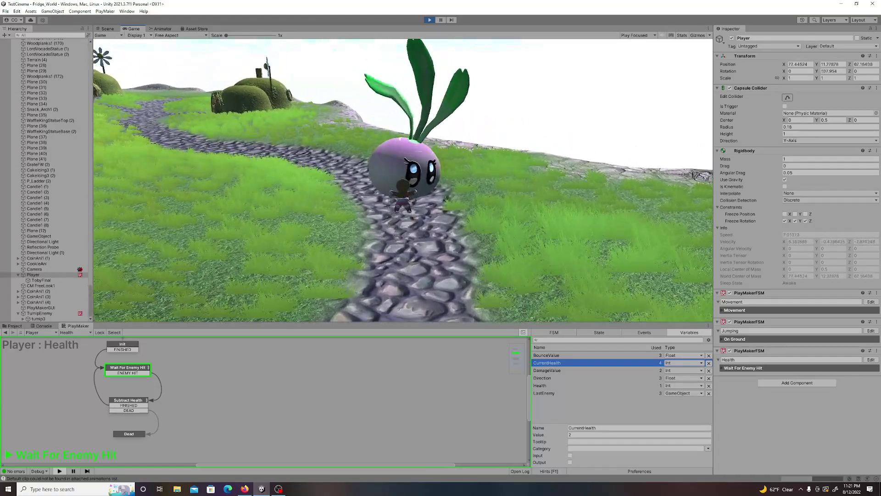
{"action": "key", "text": "w"}
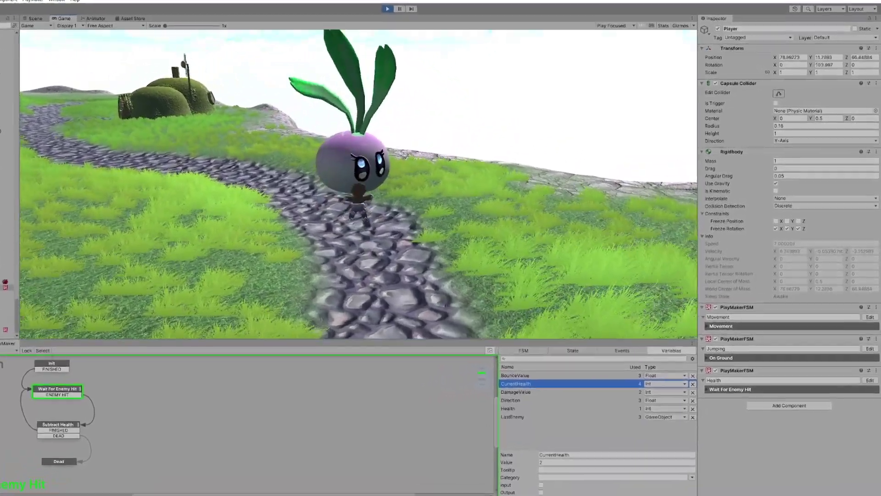
{"action": "key", "text": "space"}
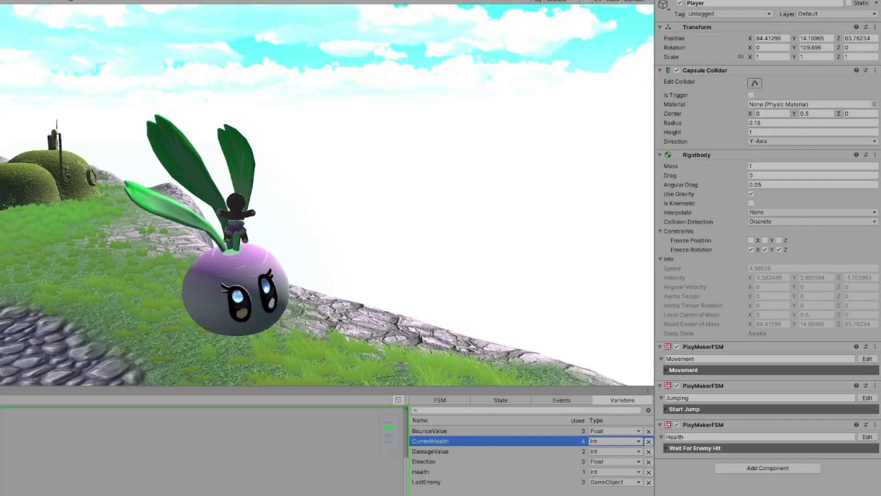
{"action": "key", "text": "s"}
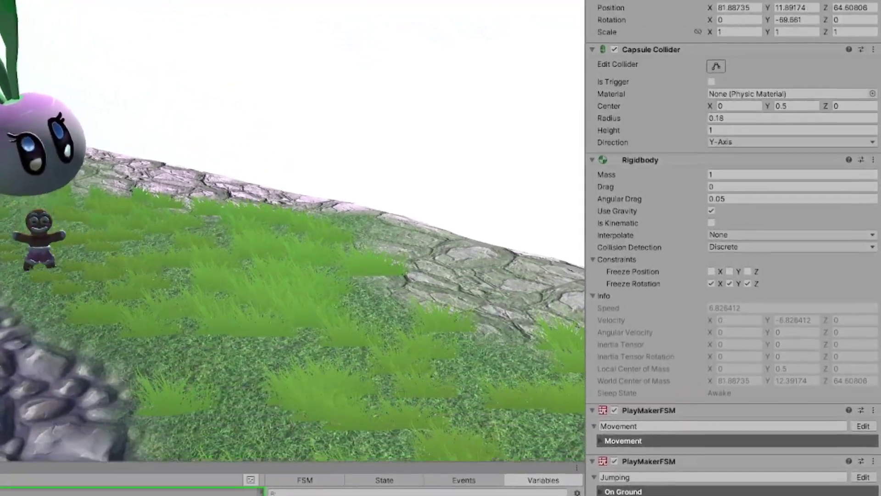
{"action": "key", "text": "w"}
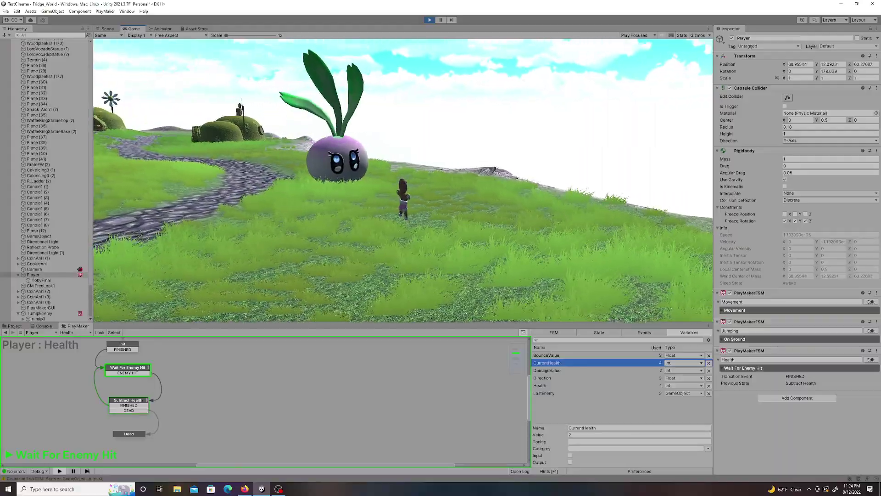
Play-test approaching and retreating from the turnip on the grass near the cliff while monitoring the Health FSM's active state
{"action": "key", "text": "w"}
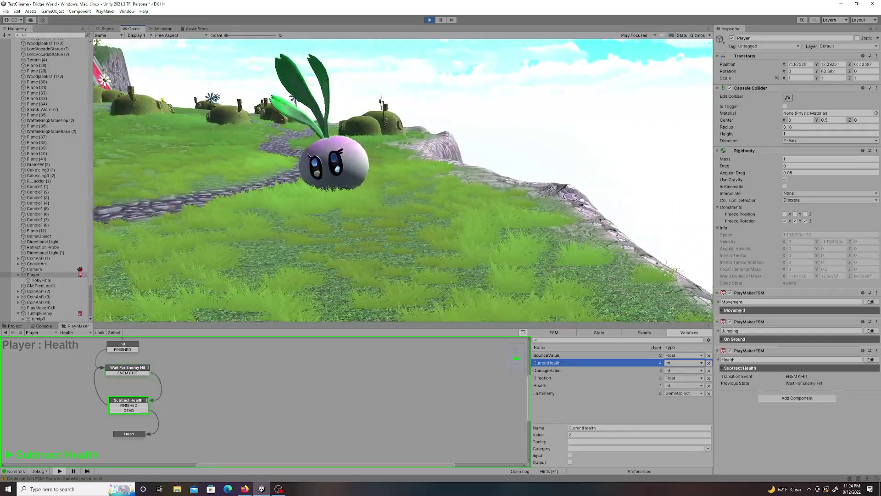
{"action": "key", "text": "s"}
{"action": "key", "text": "a"}
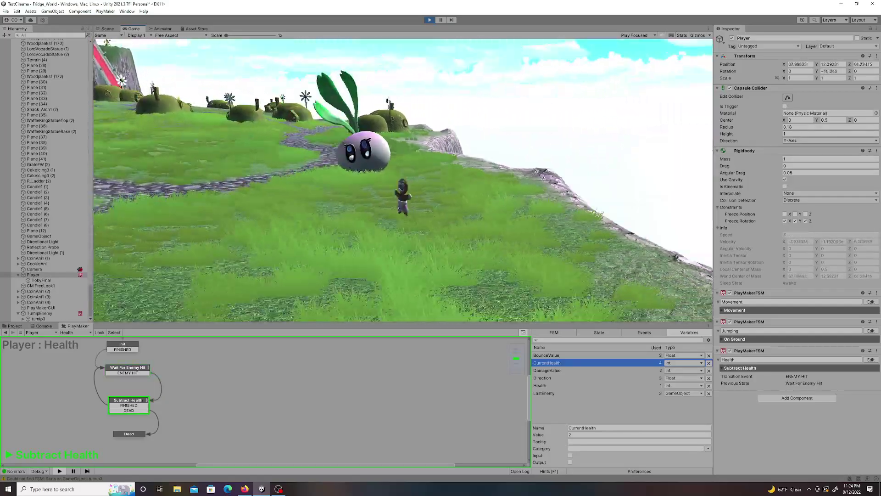
{"action": "key", "text": "d"}
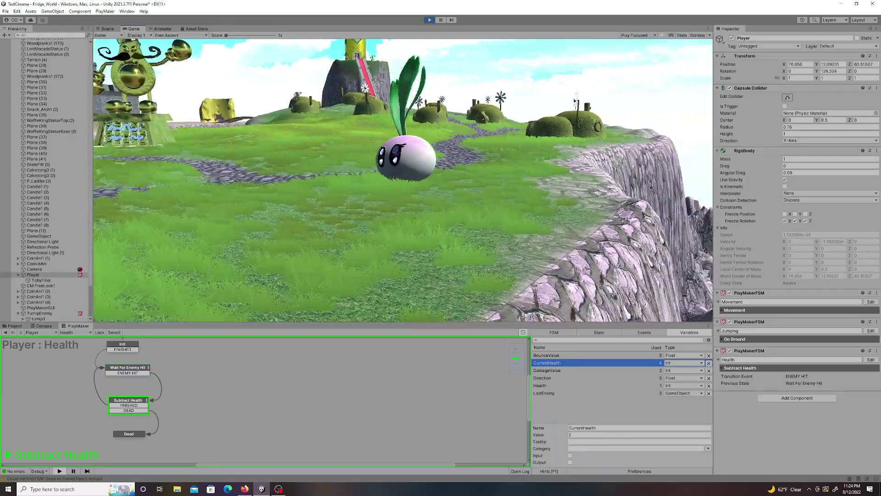
{"action": "key", "text": "w"}
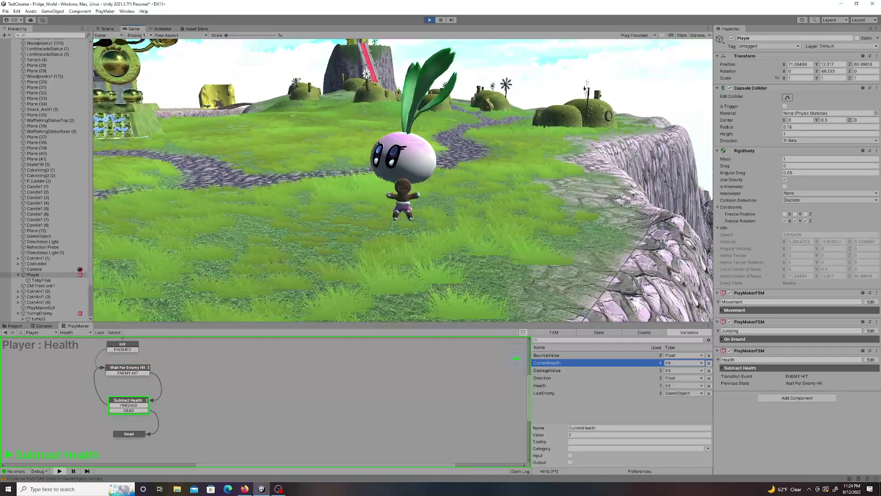
{"action": "key", "text": "s"}
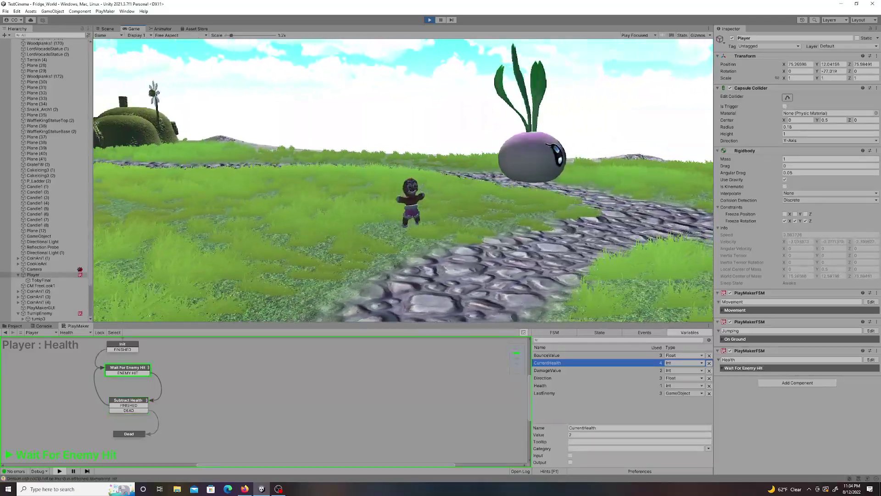
Play-test the player running around and into the turnip while monitoring the CurrentHealth variable
{"action": "key", "text": "d"}
{"action": "key", "text": "w"}
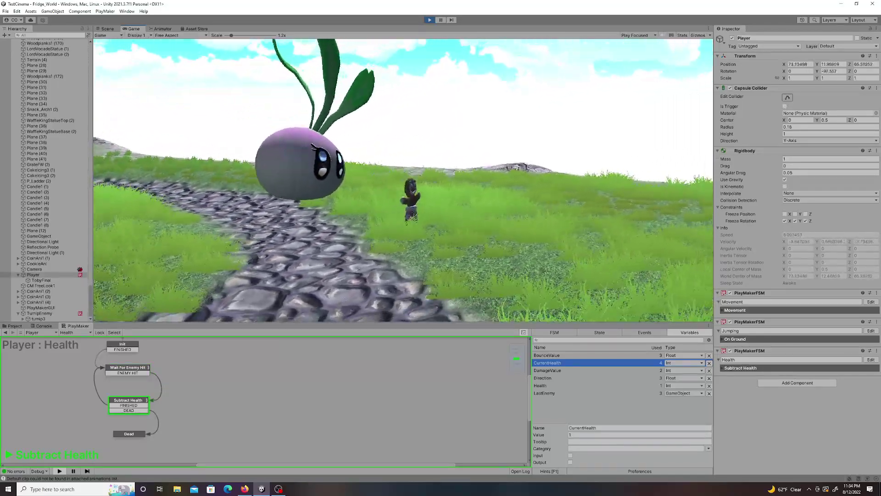
{"action": "key", "text": "s"}
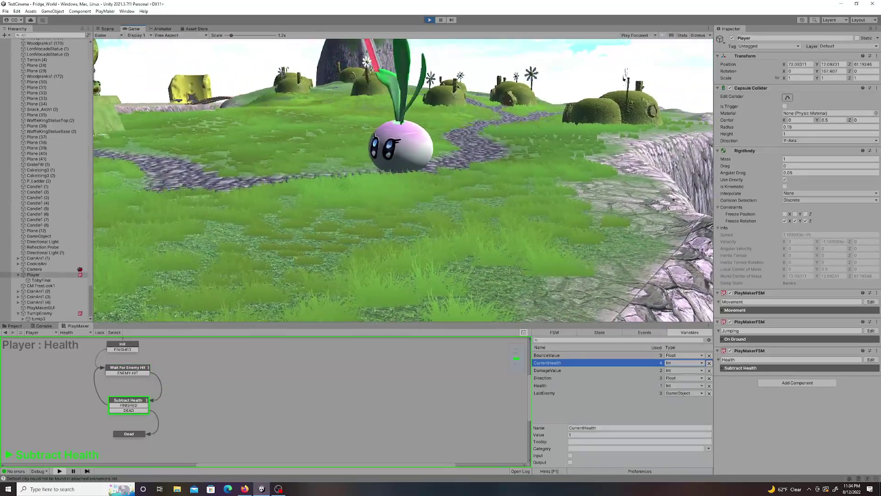
{"action": "key", "text": "a"}
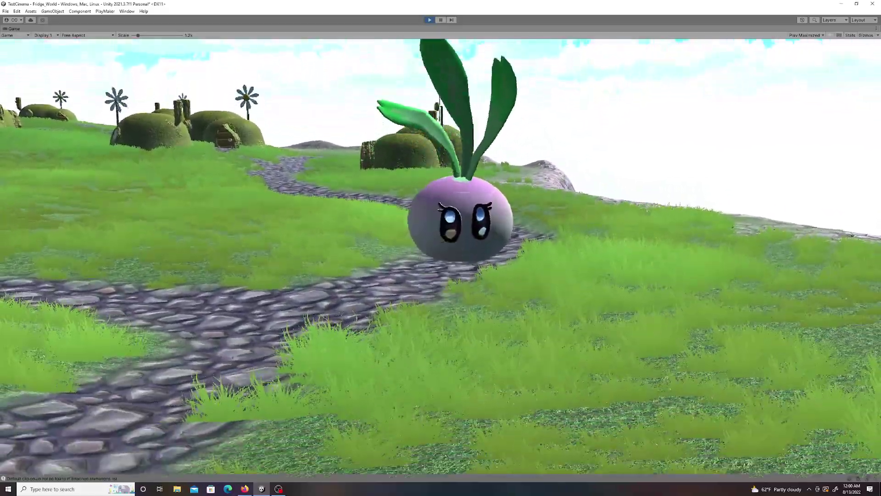
Play-test in the maximized Game view, moving the player around the turnip from the stone path to the cliff edge
{"action": "key", "text": "a"}
{"action": "key", "text": "d"}
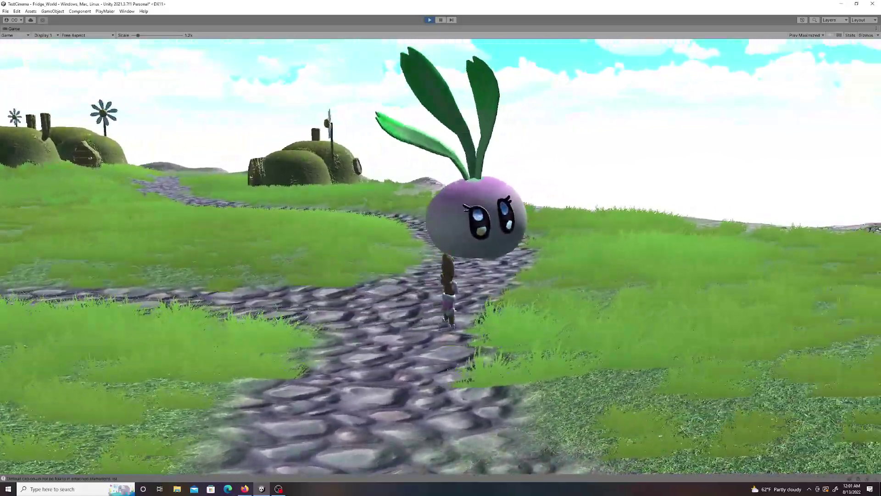
{"action": "key", "text": "a"}
{"action": "key", "text": "d"}
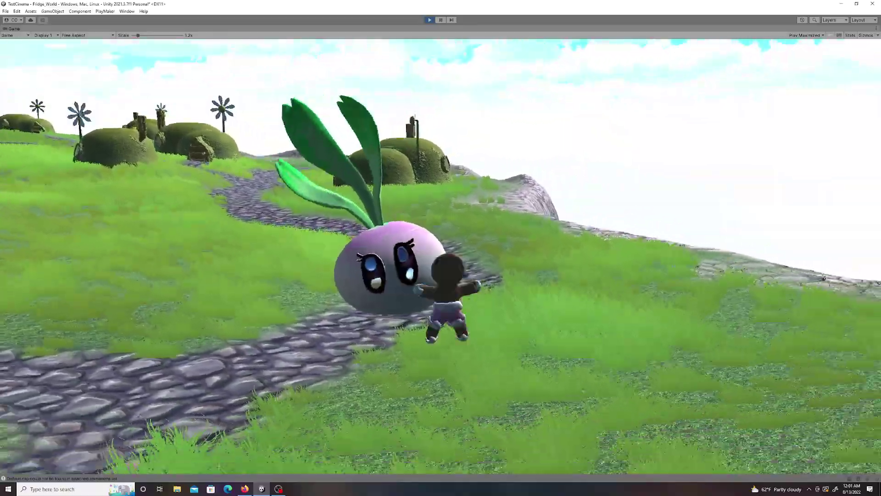
{"action": "key", "text": "d"}
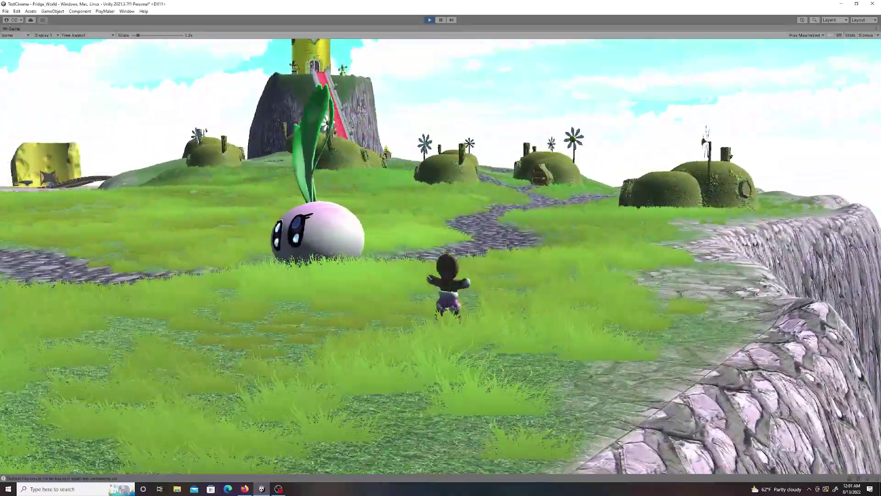
{"action": "key", "text": "a"}
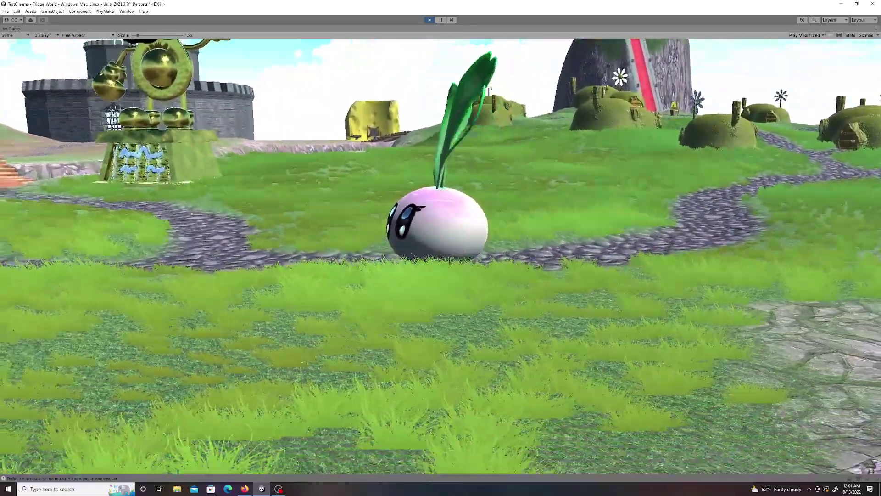
{"action": "key", "text": "w"}
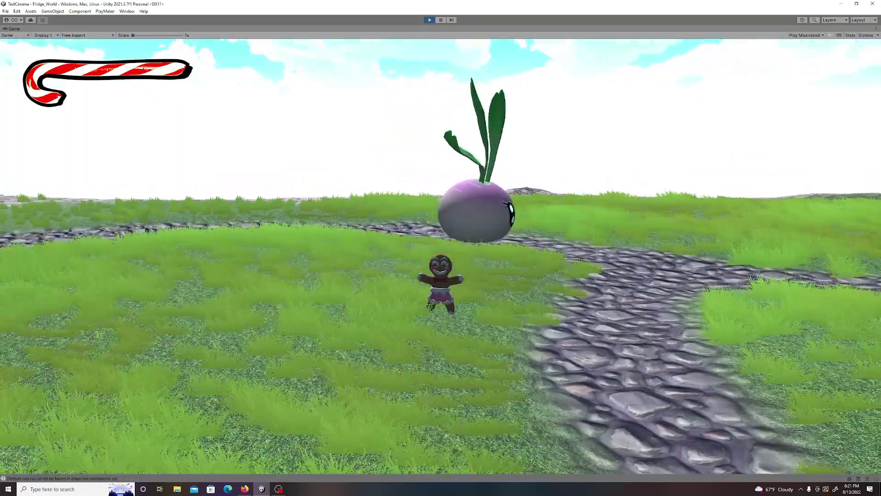
Play-test the candy cane health bar by circling the turnip and running the player into it from the grass
{"action": "key", "text": "d"}
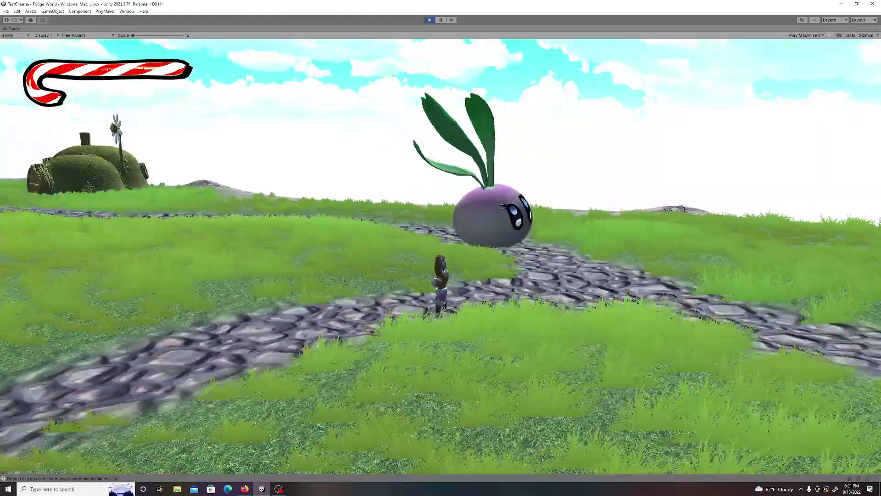
{"action": "key", "text": "s"}
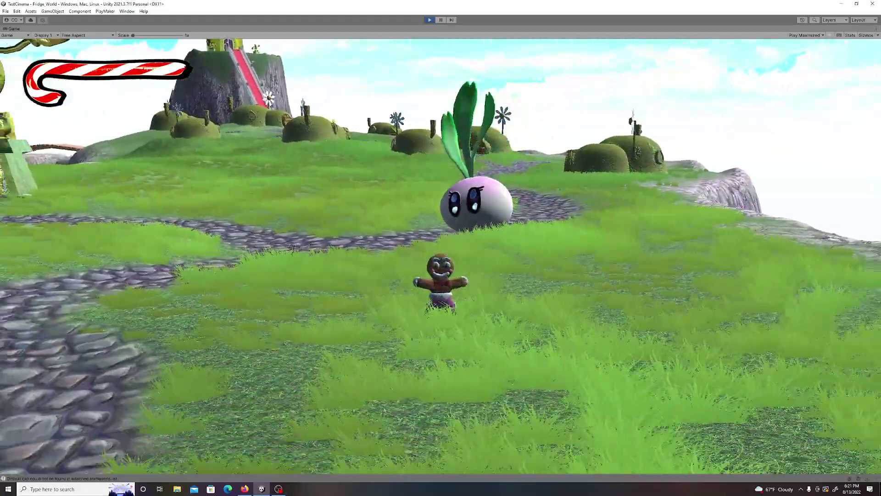
{"action": "key", "text": "w"}
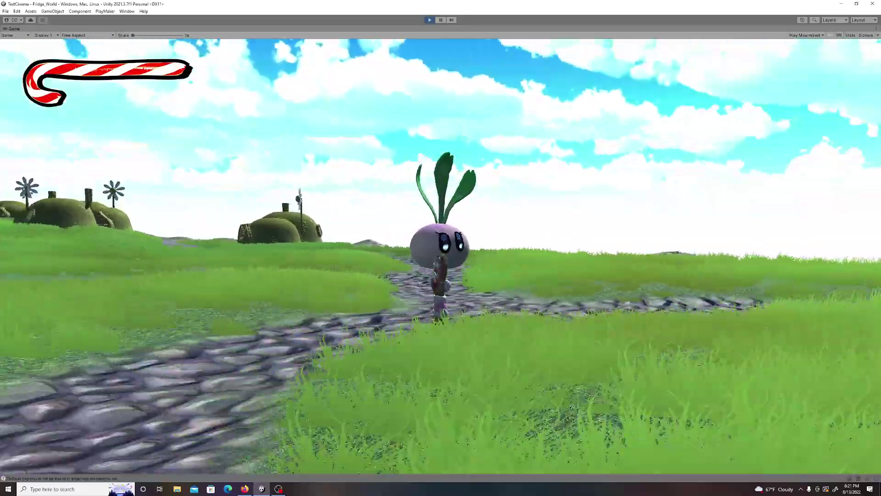
{"action": "key", "text": "w"}
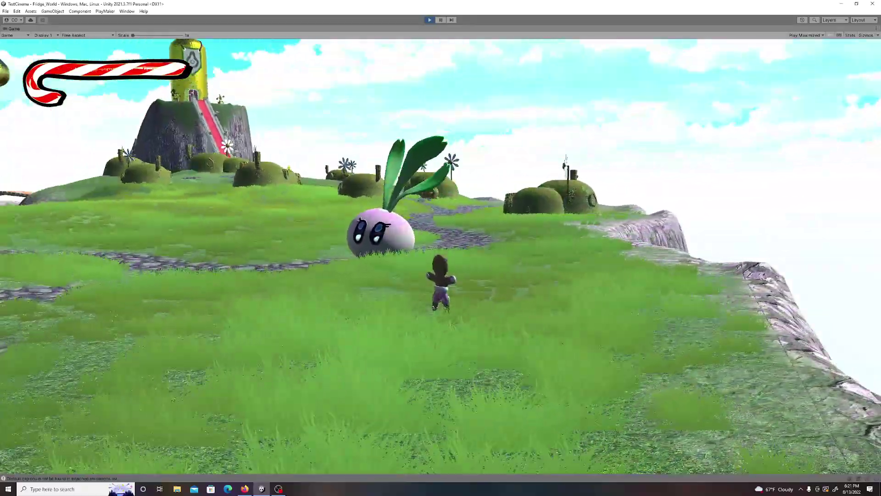
{"action": "key", "text": "w"}
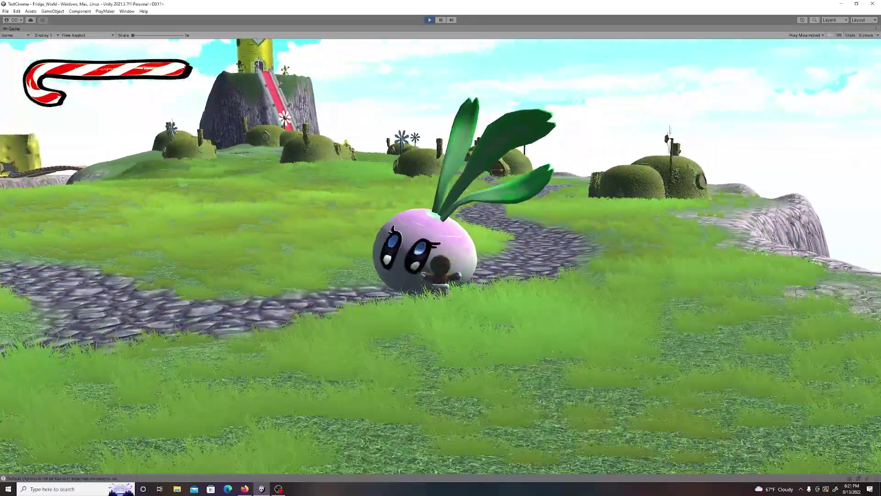
{"action": "key", "text": "s"}
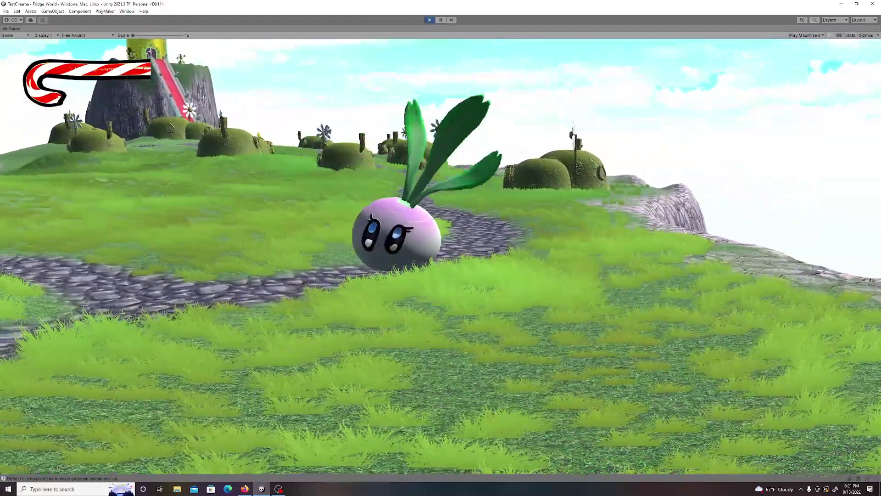
{"action": "key", "text": "s"}
{"action": "key", "text": "a"}
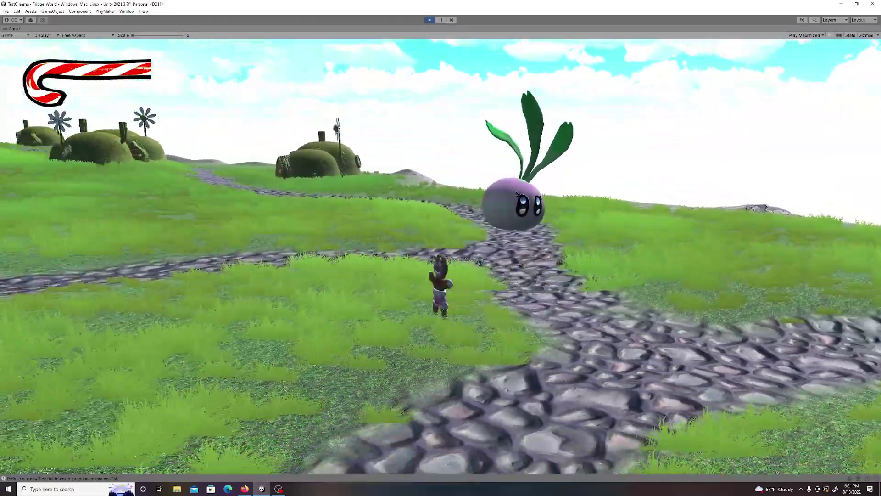
Run the player into the turnip repeatedly to test how further hits drain the candy cane health bar
{"action": "key", "text": "w"}
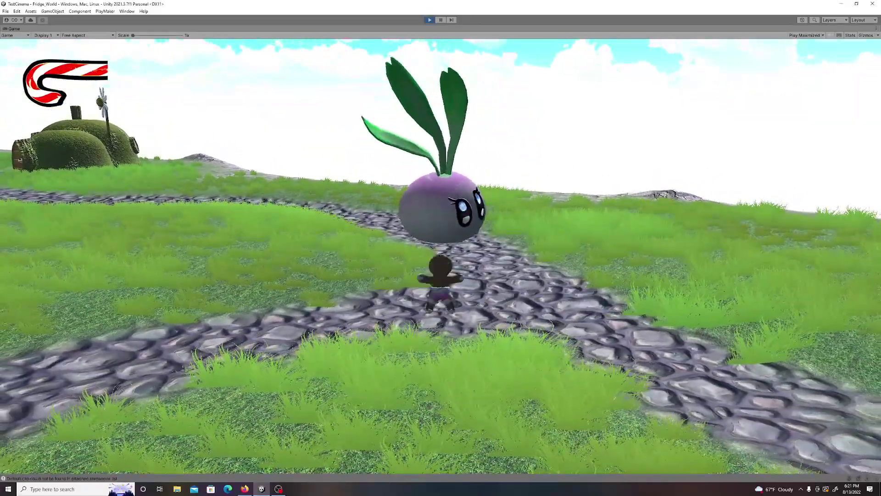
{"action": "key", "text": "a"}
{"action": "key", "text": "w"}
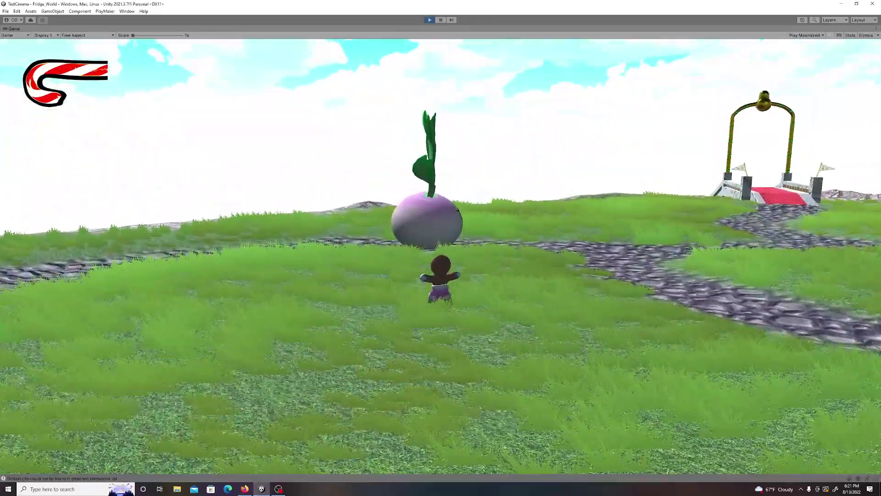
{"action": "key", "text": "s"}
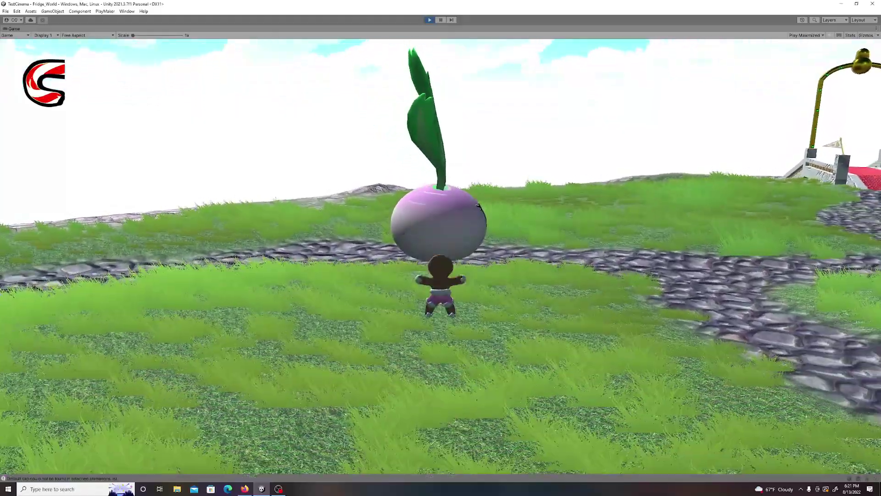
{"action": "key", "text": "a"}
{"action": "key", "text": "w"}
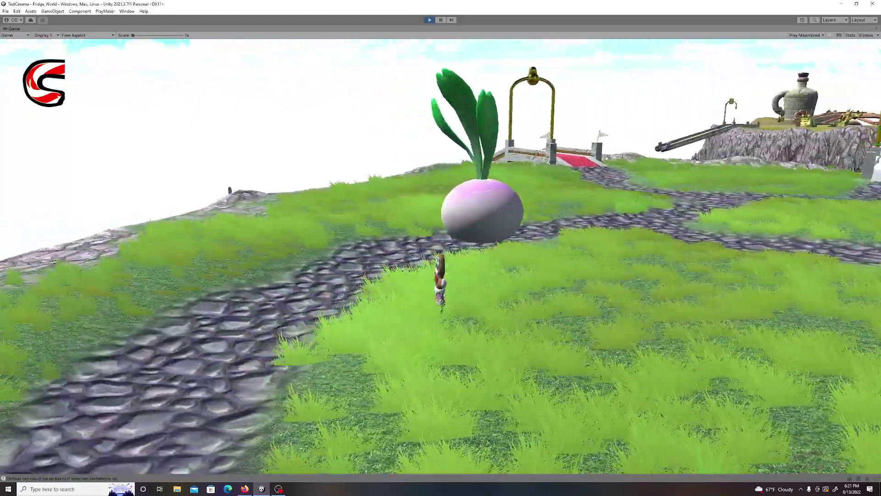
{"action": "key", "text": "w"}
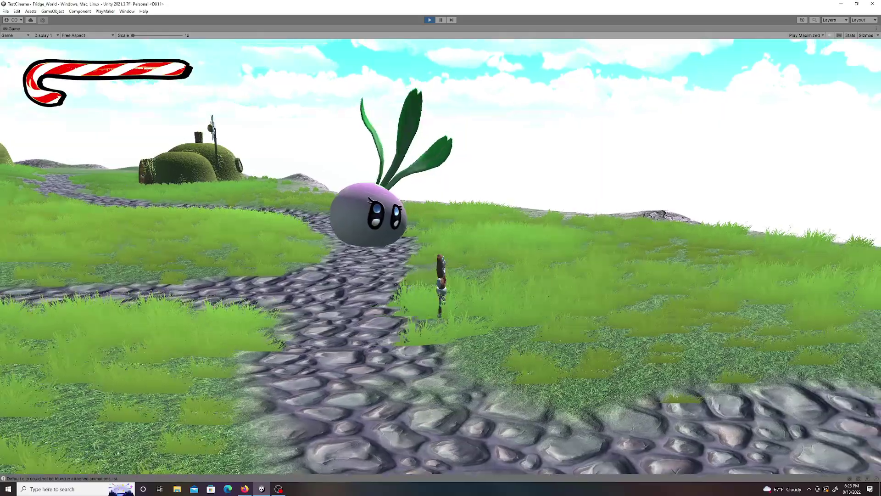
Play-test the outlined candy cane health bar by running the player into the turnip until the bar drains
{"action": "key", "text": "w"}
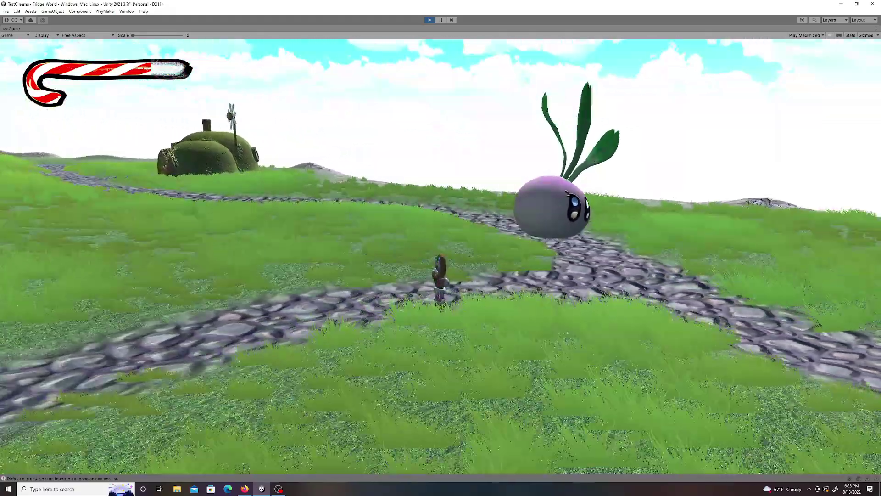
{"action": "key", "text": "w"}
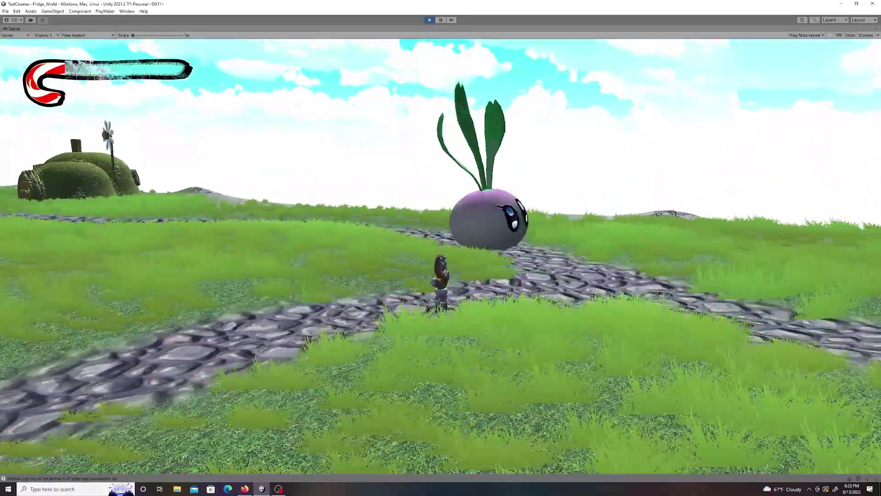
{"action": "key", "text": "w"}
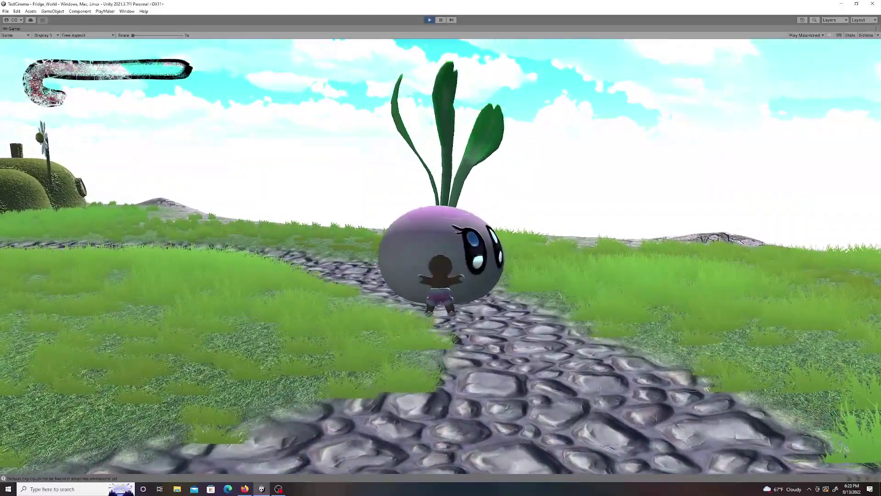